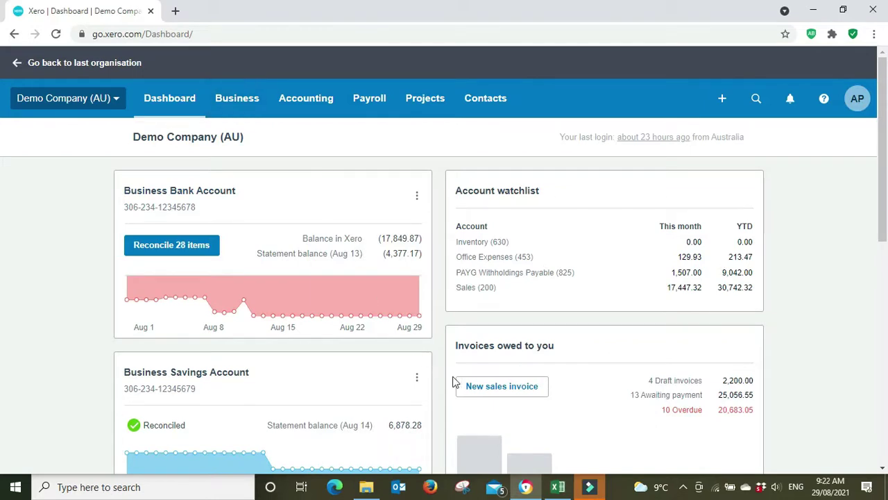
- Create a new sales invoice from the Invoices list and activate its recipient field
click(240, 101)
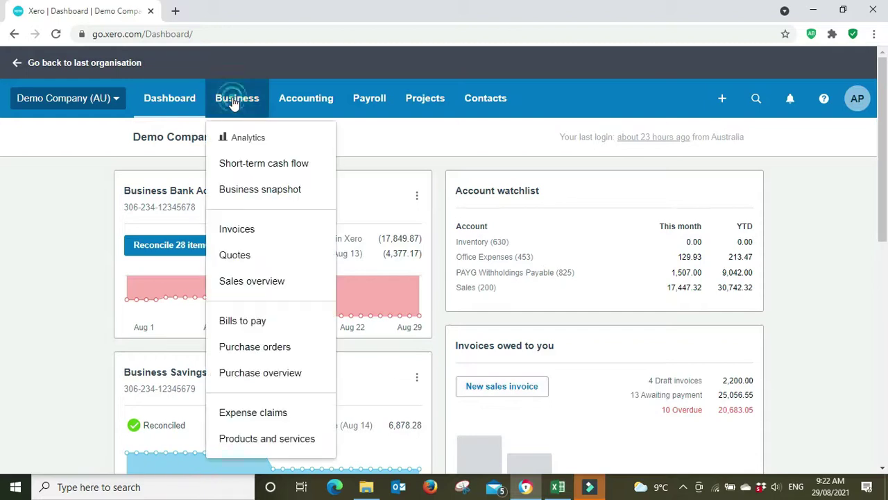
click(241, 231)
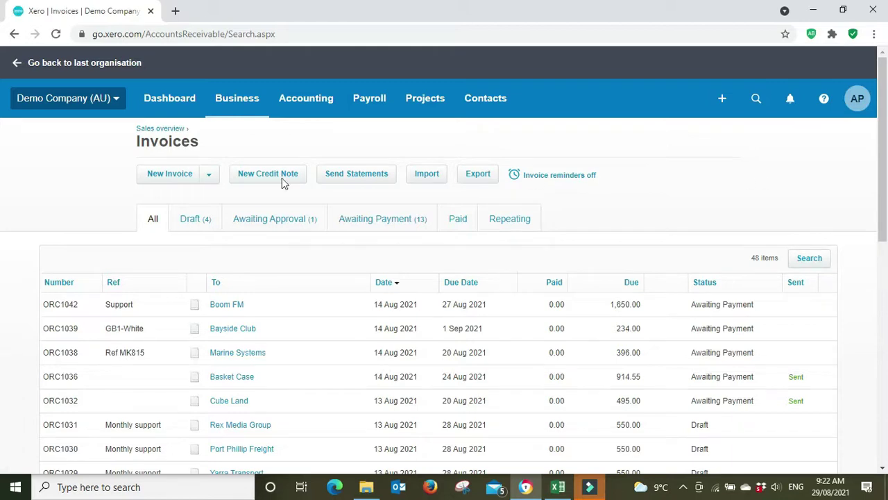
click(165, 180)
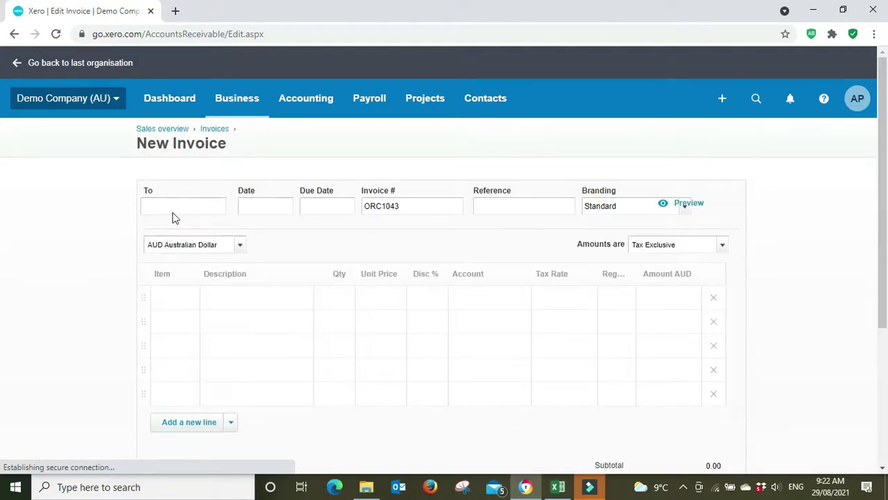
click(174, 207)
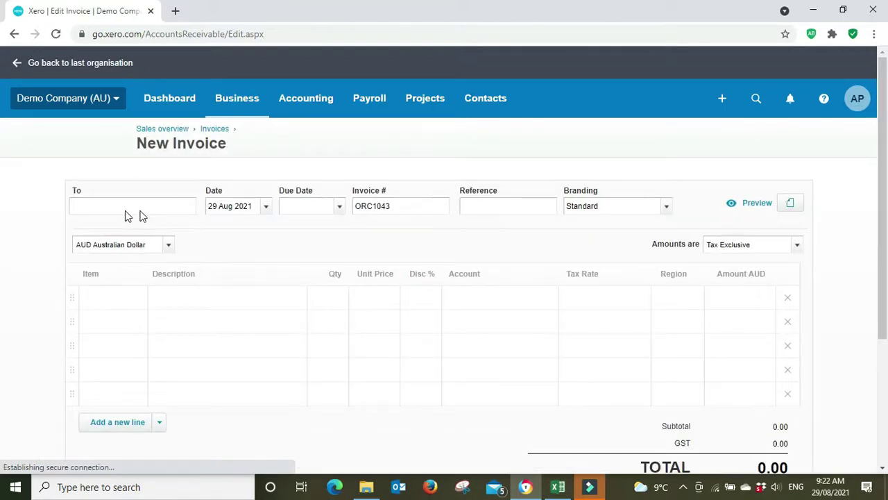
click(116, 208)
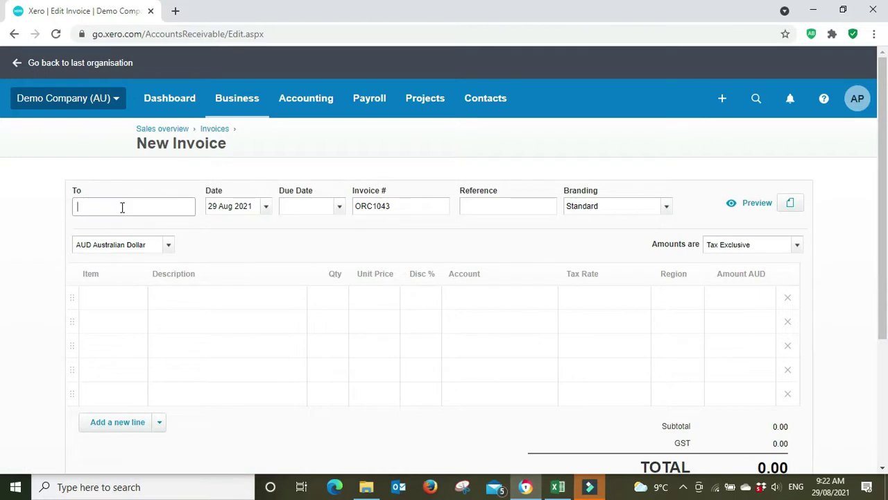
text(New Cust)
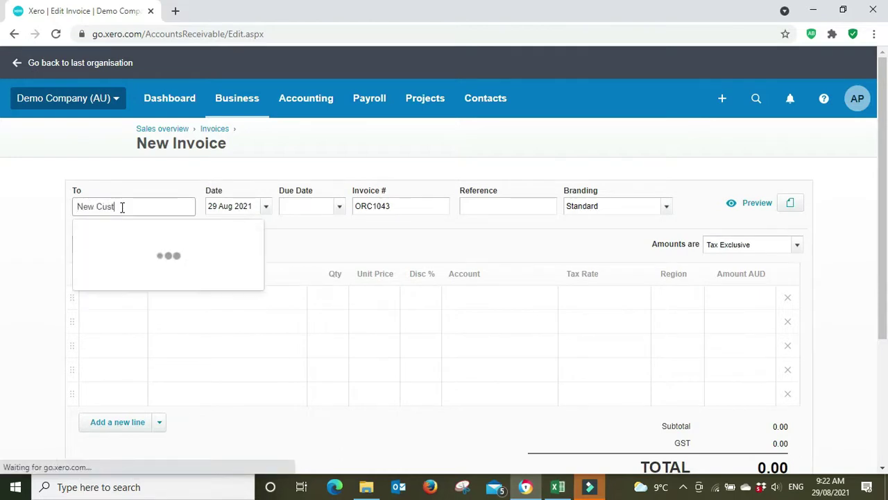
text(omer)
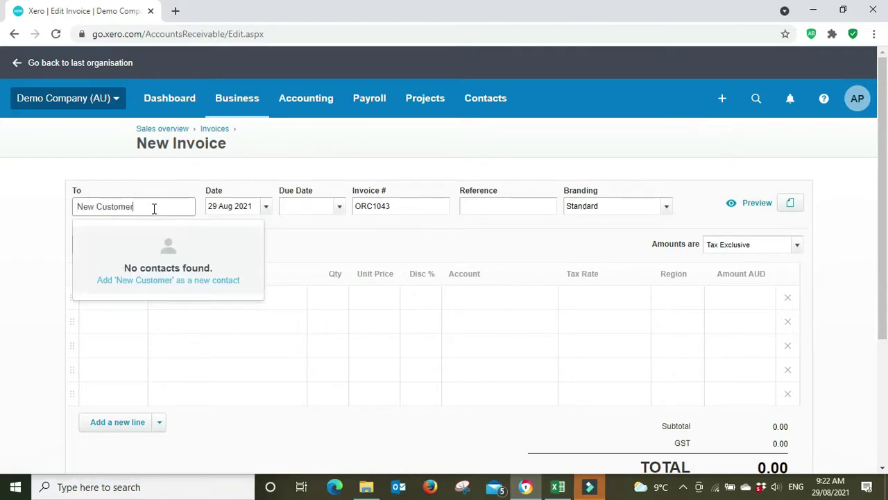
triple_click(154, 208)
key(BackSpace)
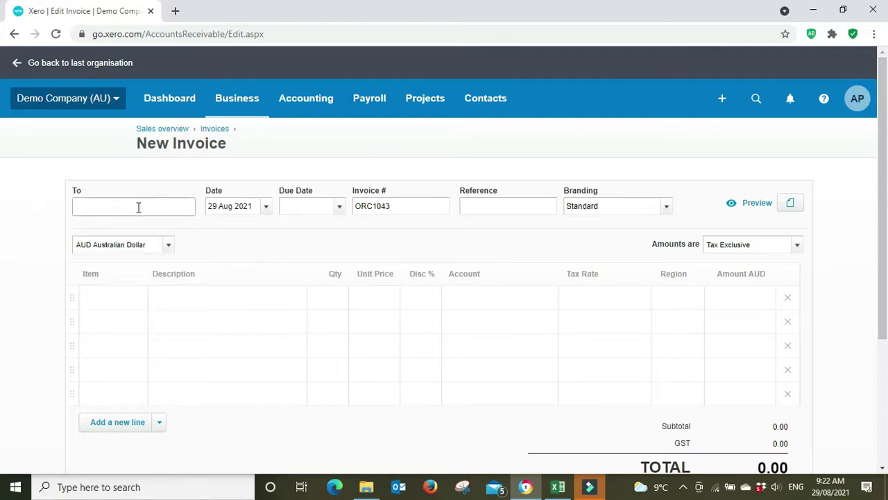
- Choose Carlton Technical Books as recipient and fill the first line with description "Project _____", quantity 1 and unit price 1000
text(c)
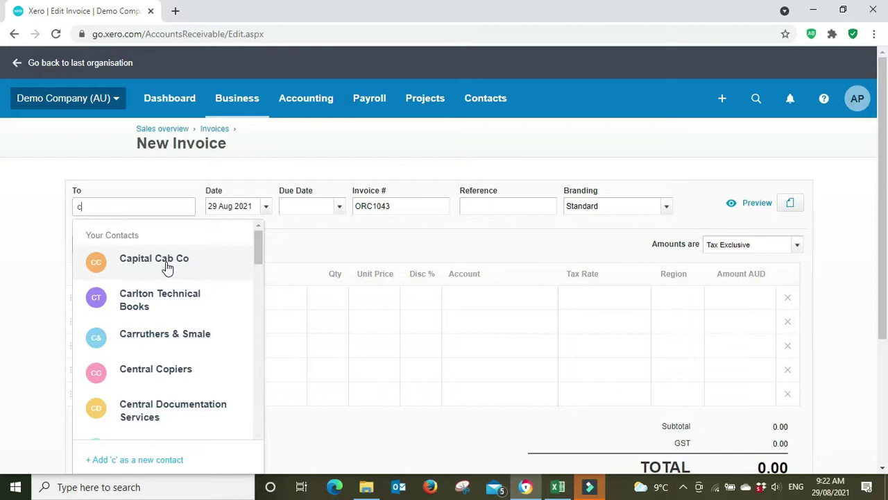
click(167, 299)
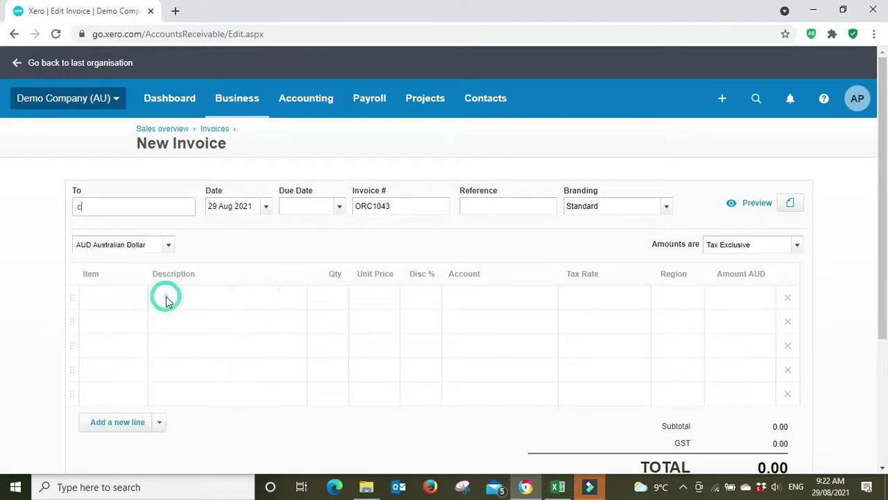
click(218, 295)
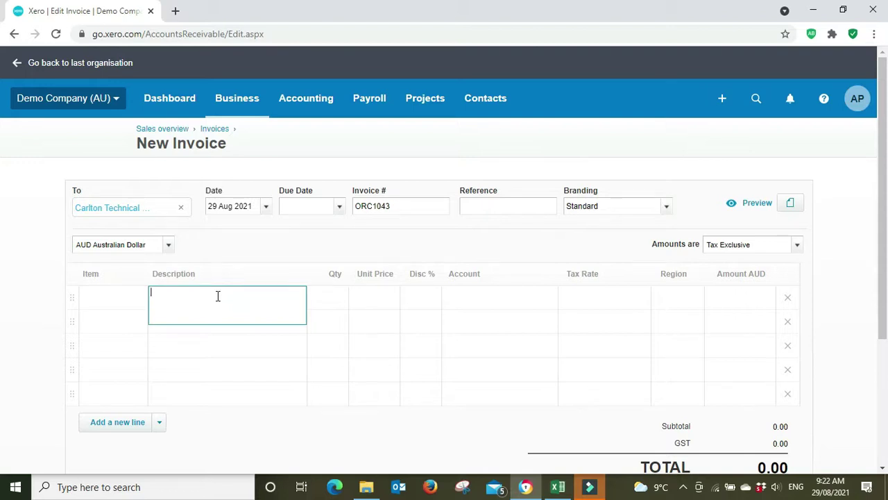
text(Project _____)
key(Tab)
text(1)
key(Tab)
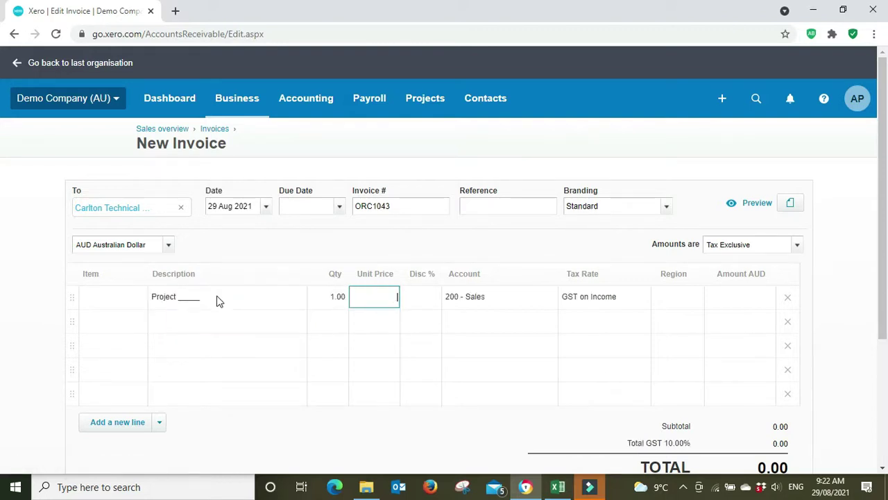
text(1000)
key(Tab)
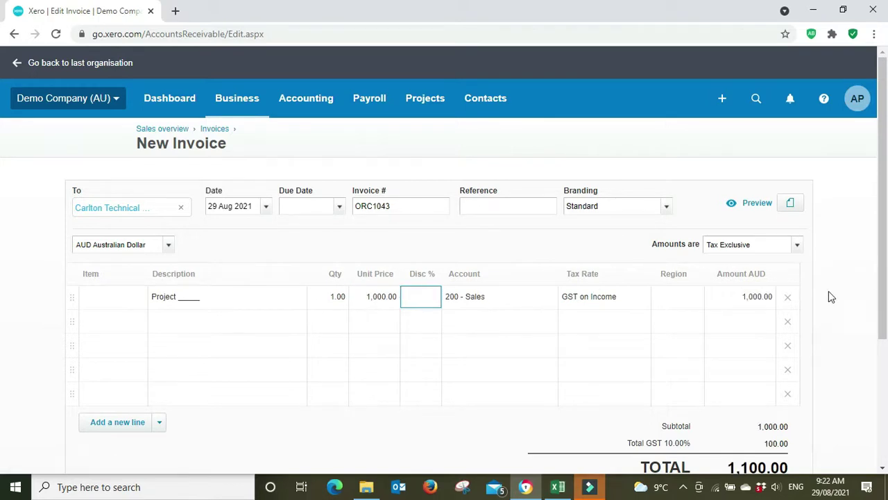
- Set the invoice's due date to 29 Aug 2021 and approve the invoice
click(848, 267)
scroll(852, 273, down, 2)
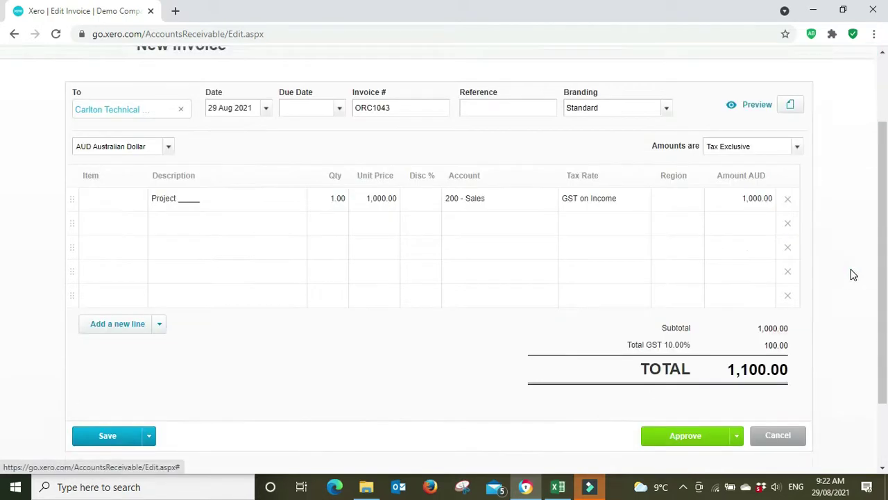
click(689, 404)
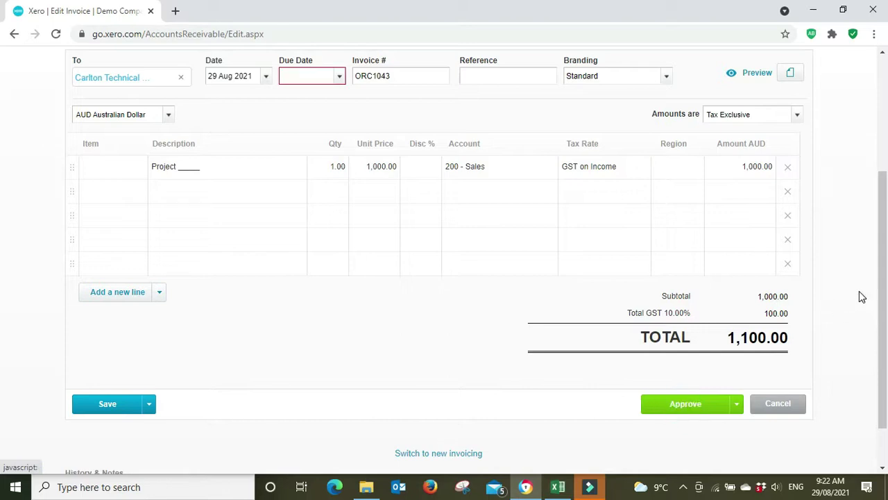
click(340, 78)
click(298, 297)
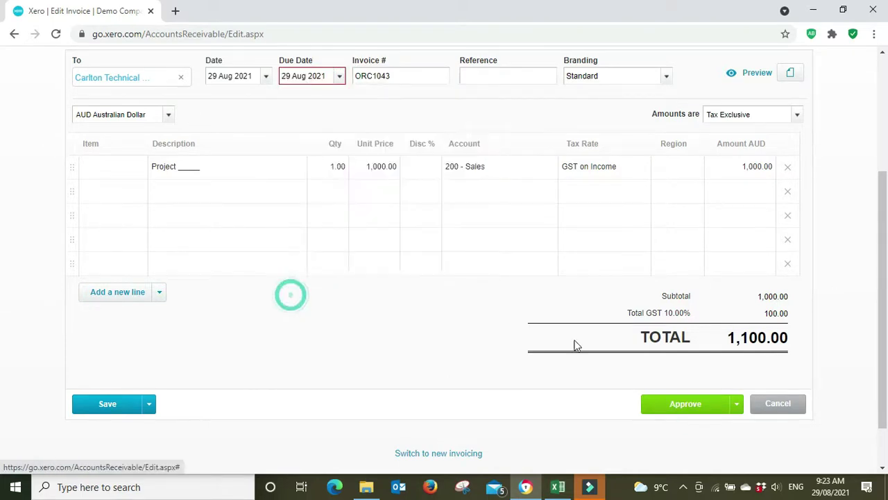
click(689, 406)
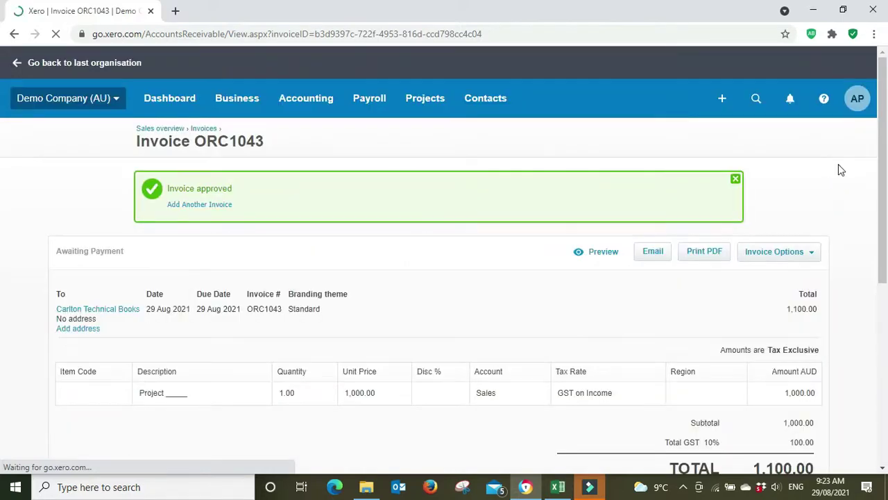
- Upload the file "Supporting info for invoice" from the Desktop to the approved invoice's related files
scroll(840, 170, down, 1)
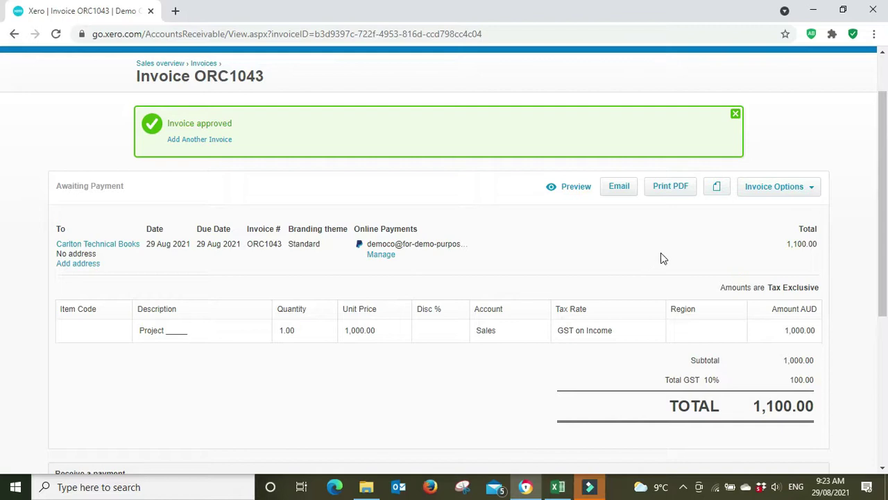
click(722, 195)
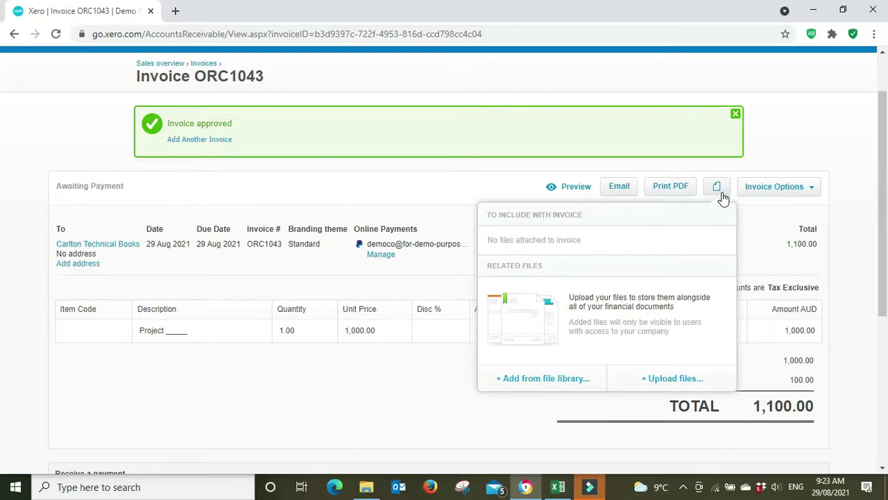
click(672, 387)
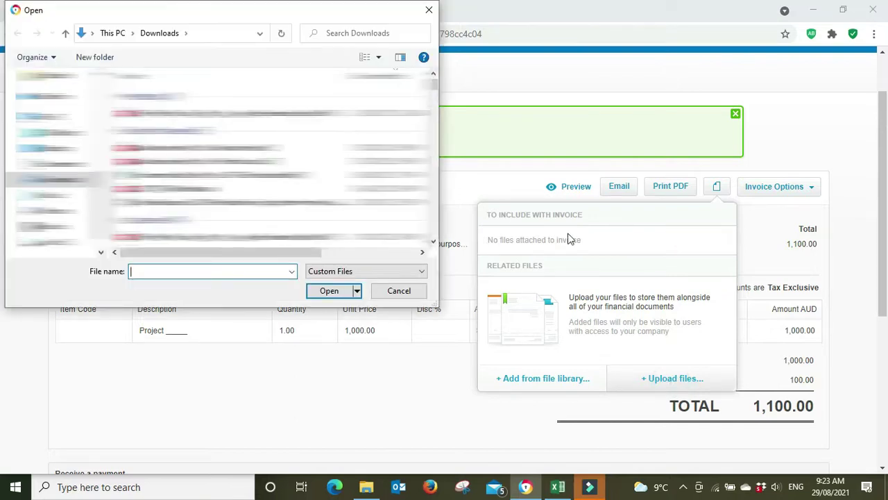
scroll(6, 103, up, 3)
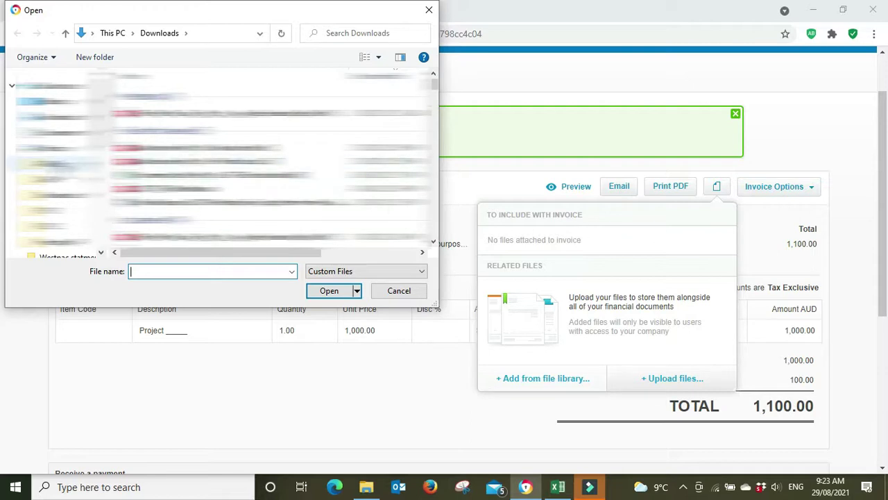
click(58, 101)
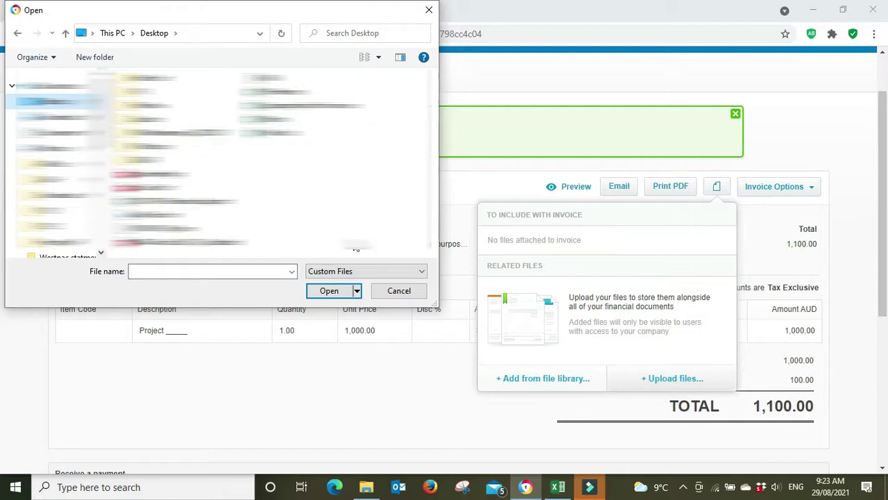
click(302, 106)
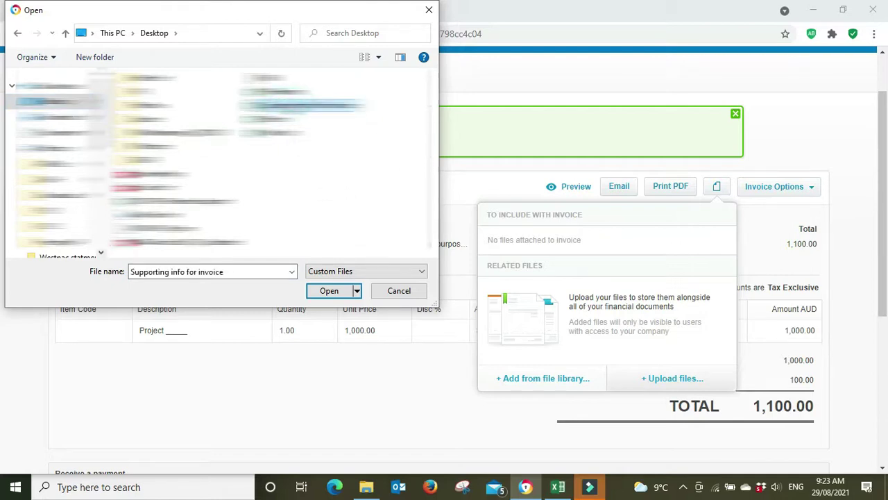
click(337, 294)
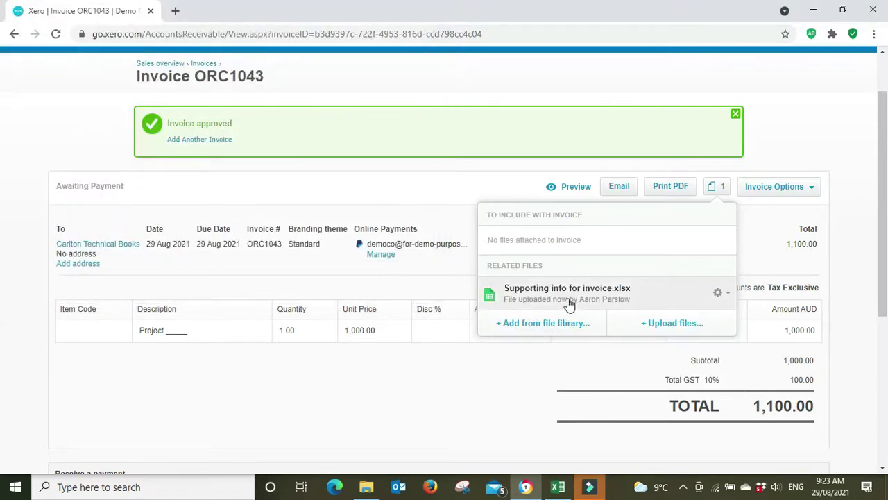
click(855, 233)
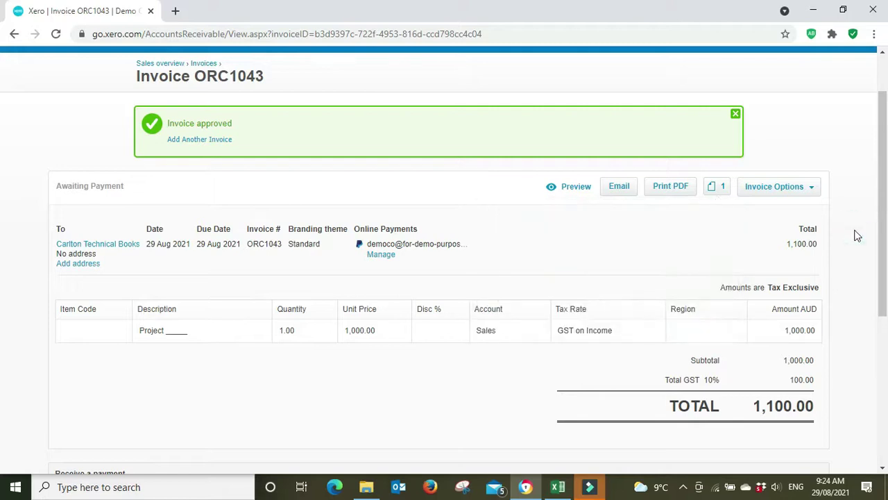
- Check the invoice's list of related files and look over the approved invoice
click(719, 196)
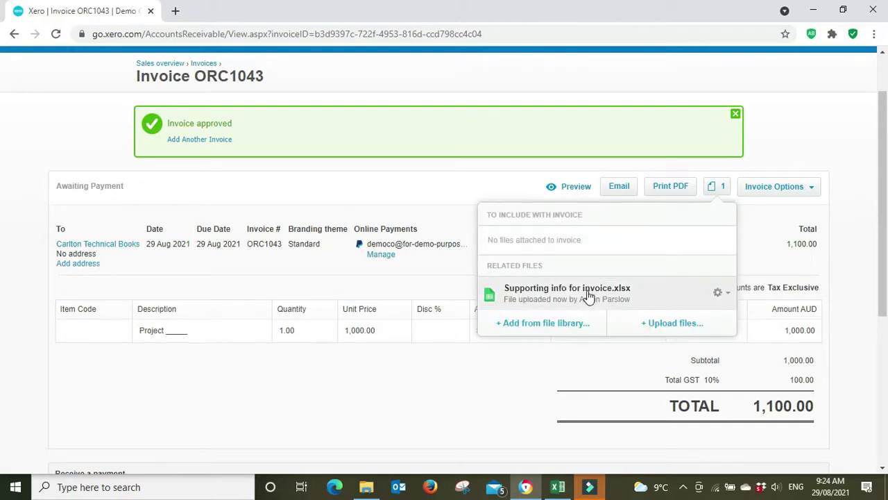
click(844, 143)
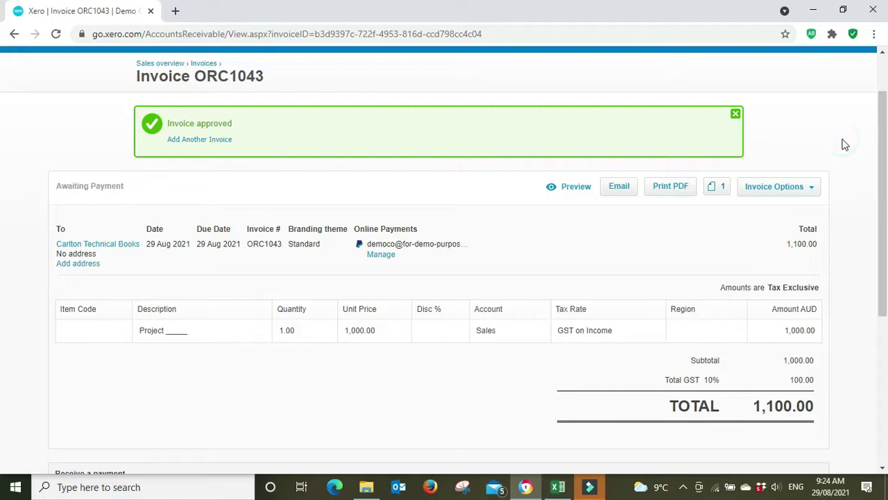
scroll(844, 144, down, 1)
scroll(844, 145, down, 1)
scroll(845, 145, up, 1)
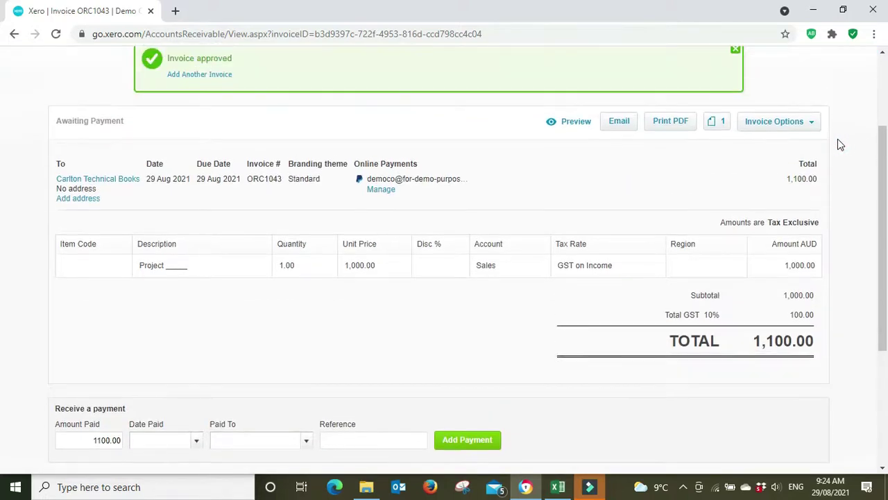
- Prepare the invoice email with files included as attachments, try the PDF attachment option, and cancel without sending
click(620, 125)
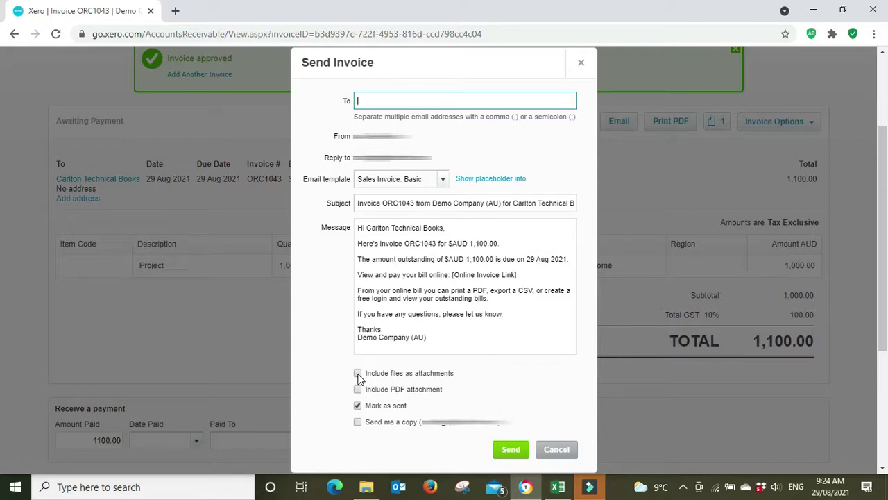
click(358, 374)
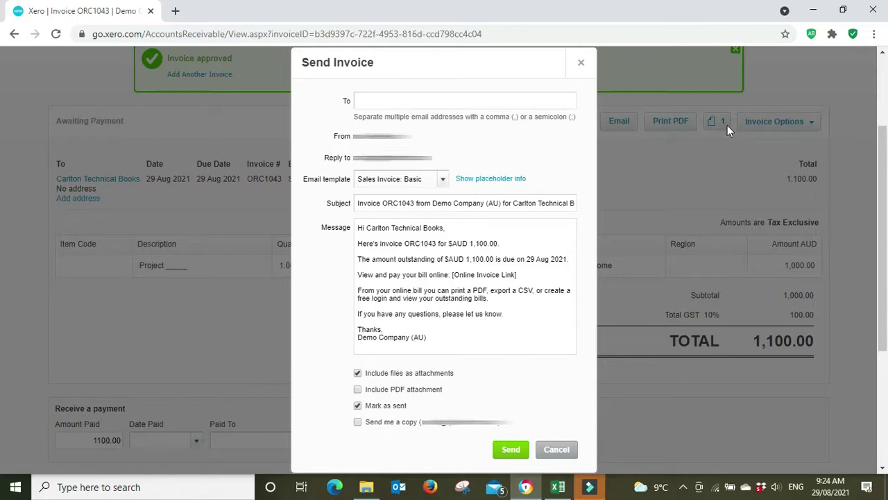
click(357, 391)
click(357, 389)
click(569, 450)
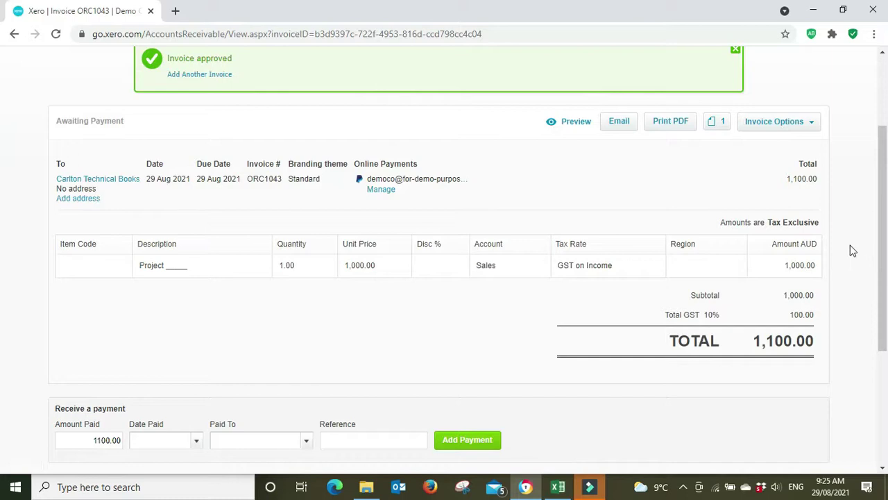